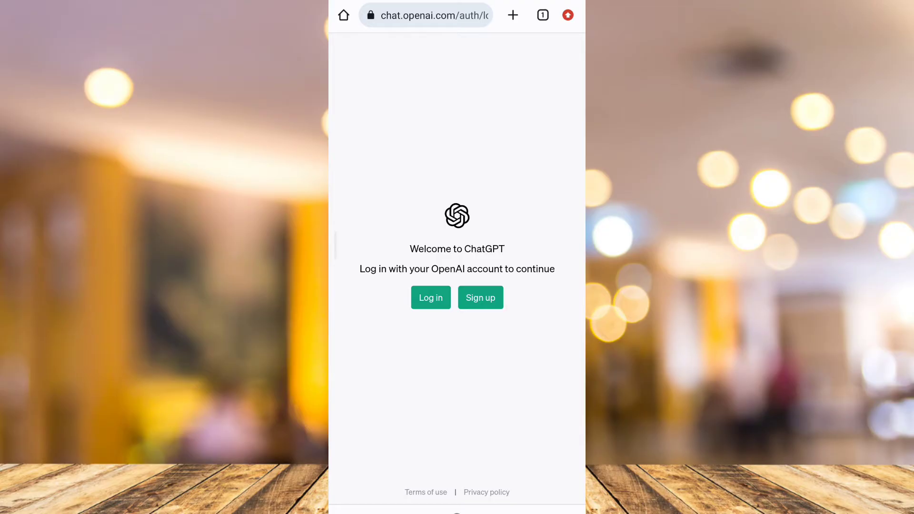
Step: Log in by entering the saved account email from autofill and continuing to the password step
click(431, 297)
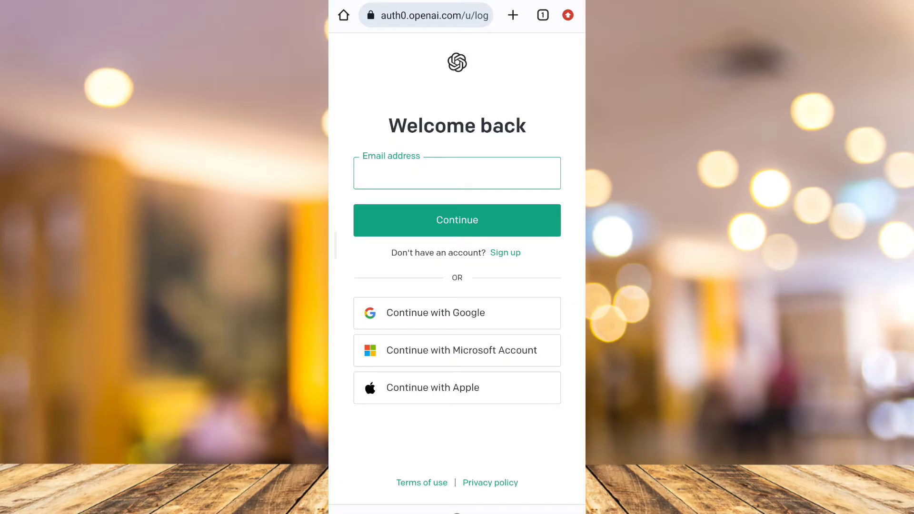
click(456, 174)
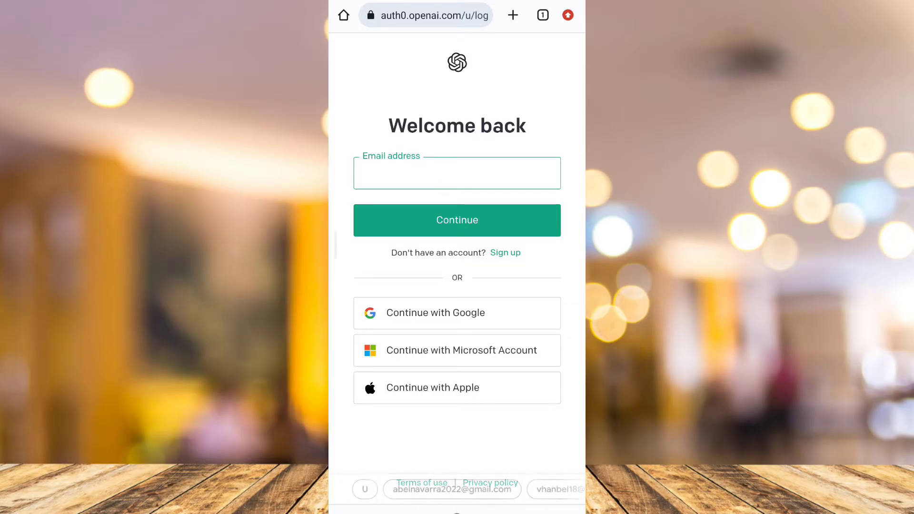
text(abe)
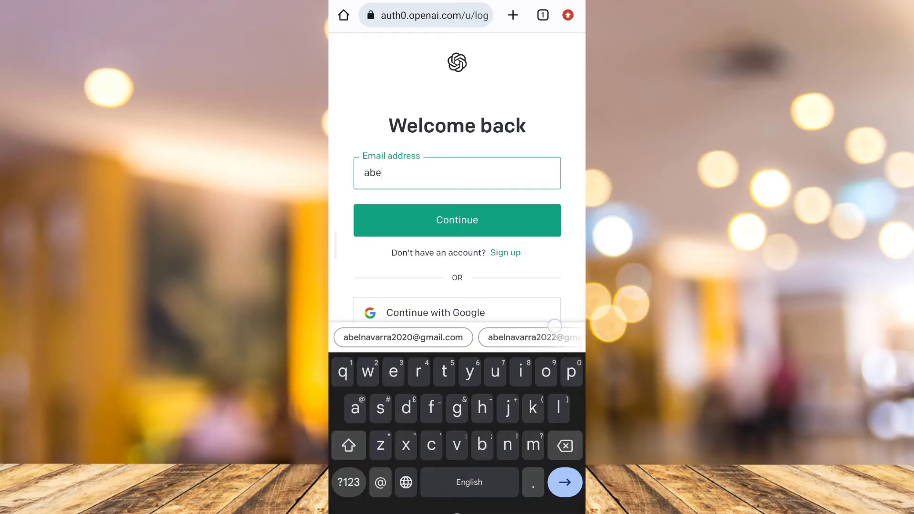
click(564, 413)
click(403, 337)
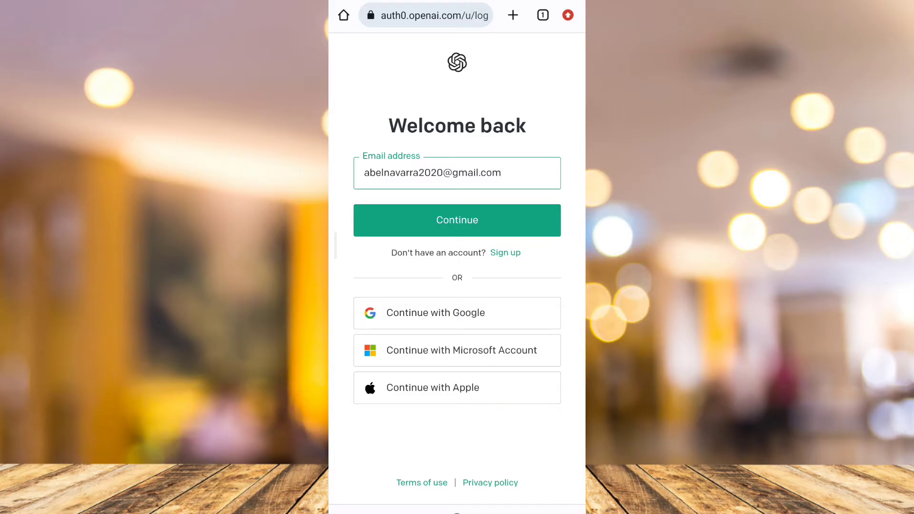
click(458, 220)
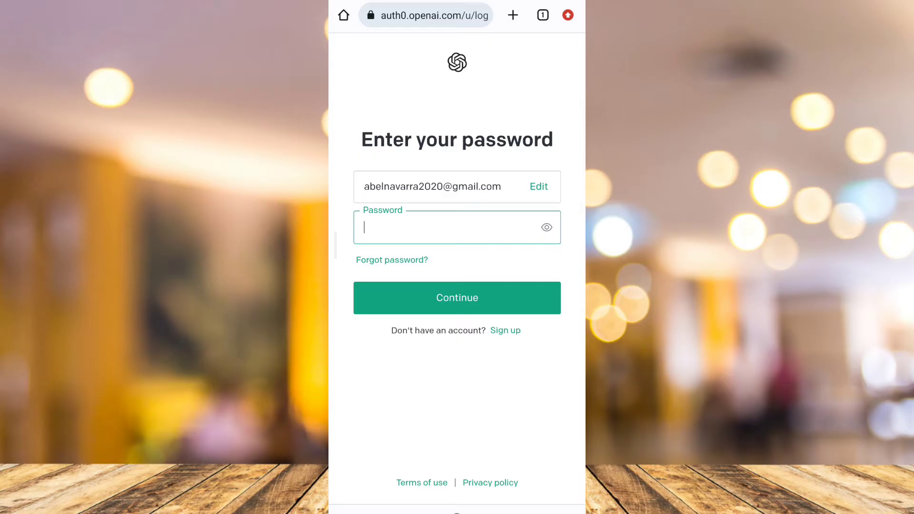
click(391, 259)
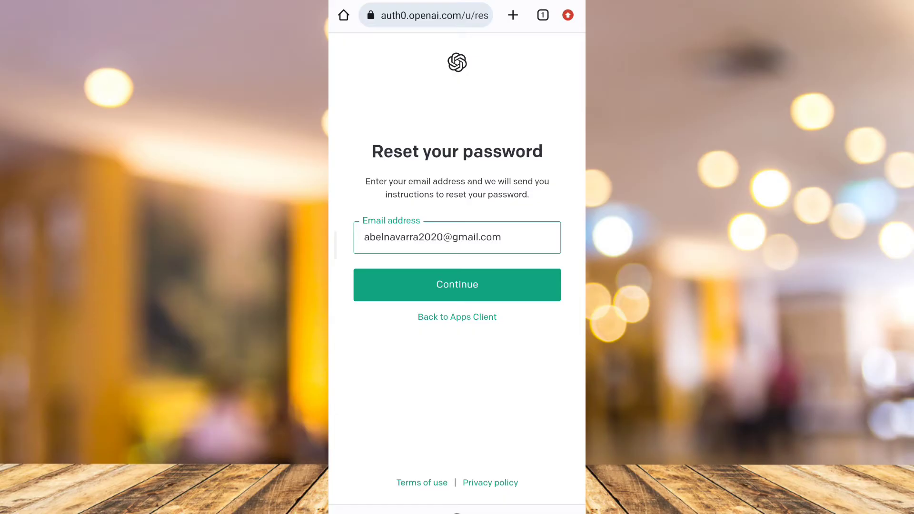
click(457, 284)
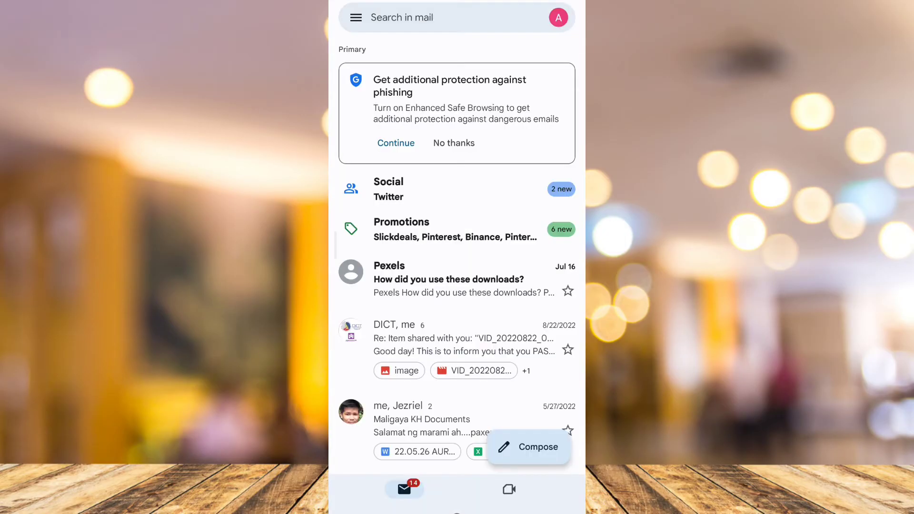
drag(457, 107, 457, 285)
click(557, 17)
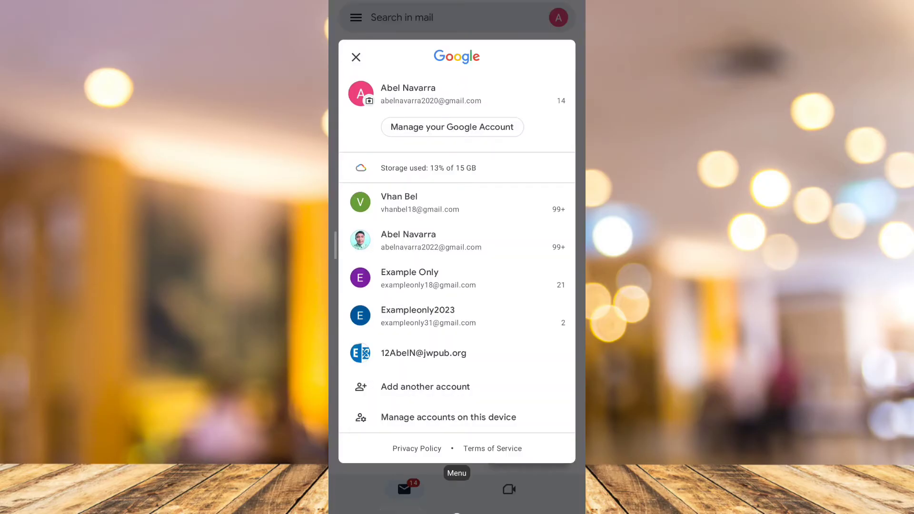
key(alt+Tab)
Step: Back in Chrome, resend the reset email and submit the account email again
click(457, 300)
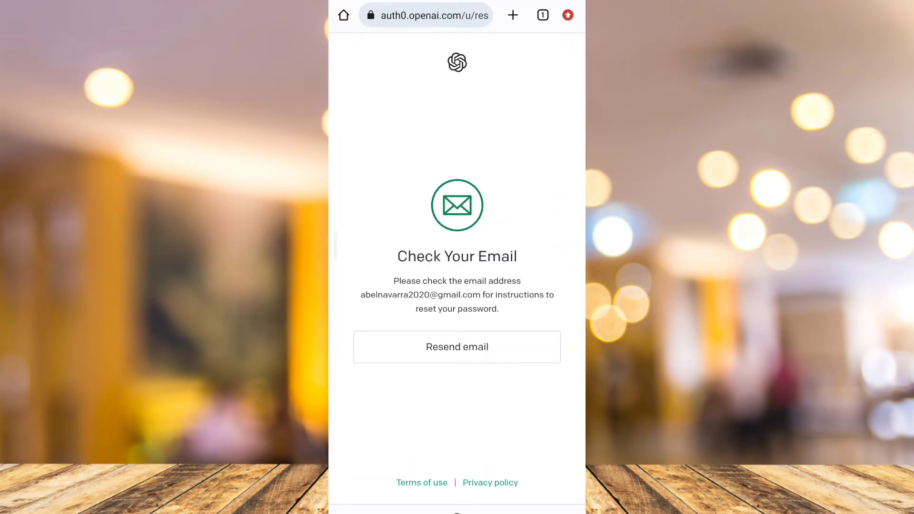
click(457, 346)
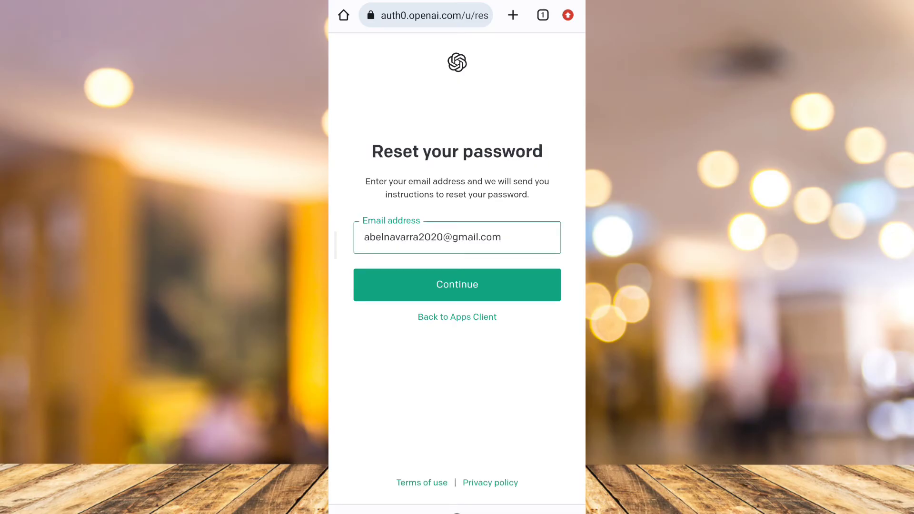
click(492, 291)
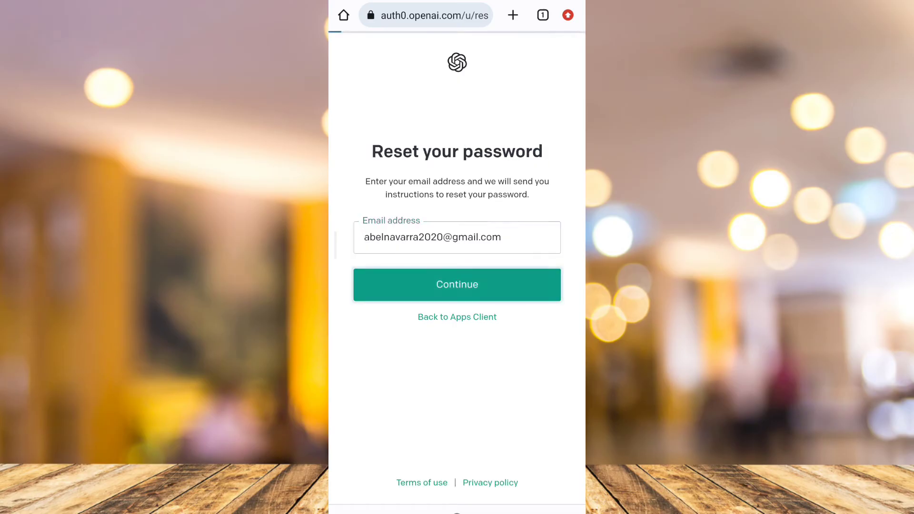
Step: Switch to Gmail, close the account list, and check the inbox for the reset email
key(alt+Tab)
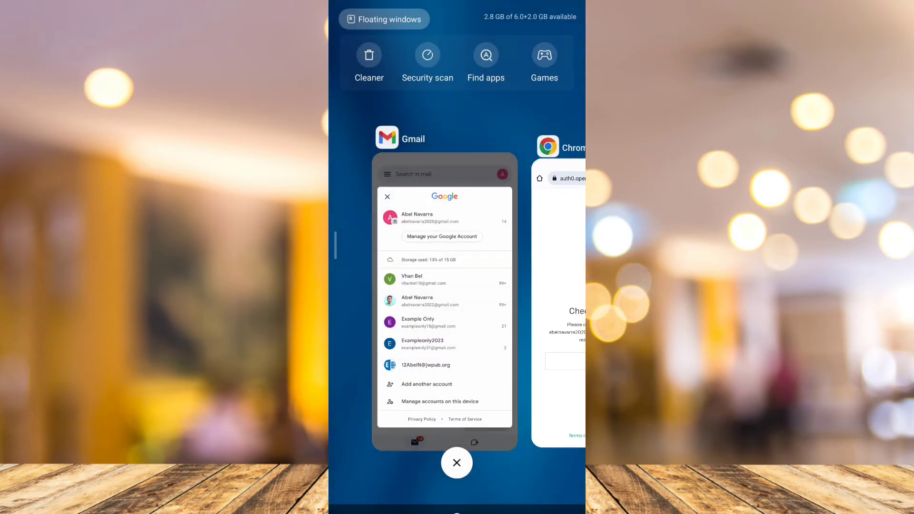
click(500, 328)
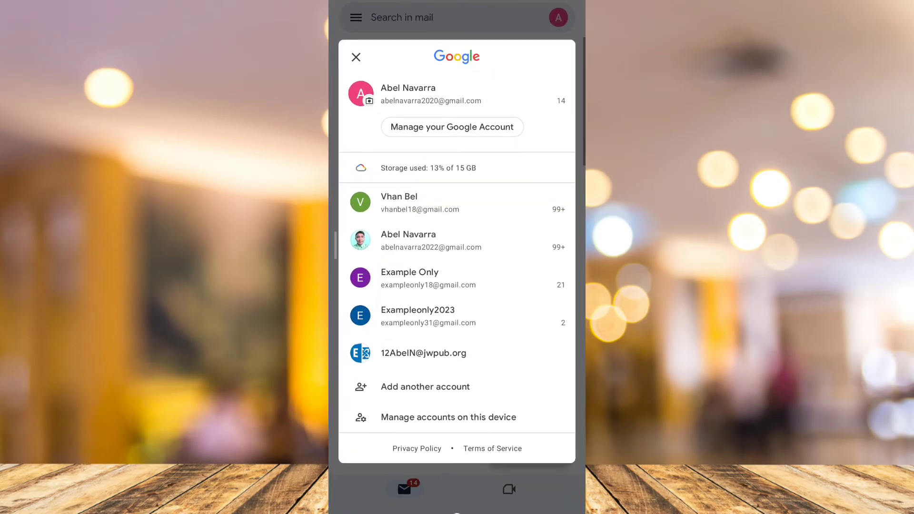
click(492, 495)
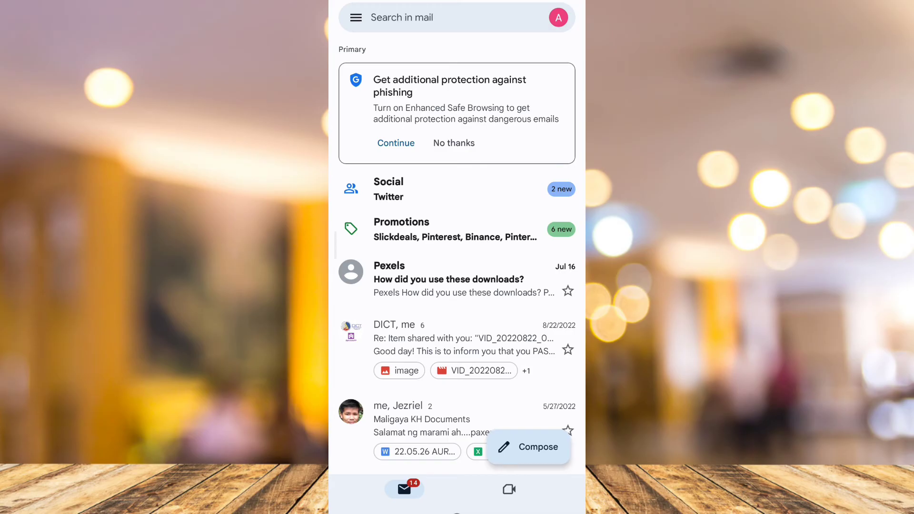
click(457, 473)
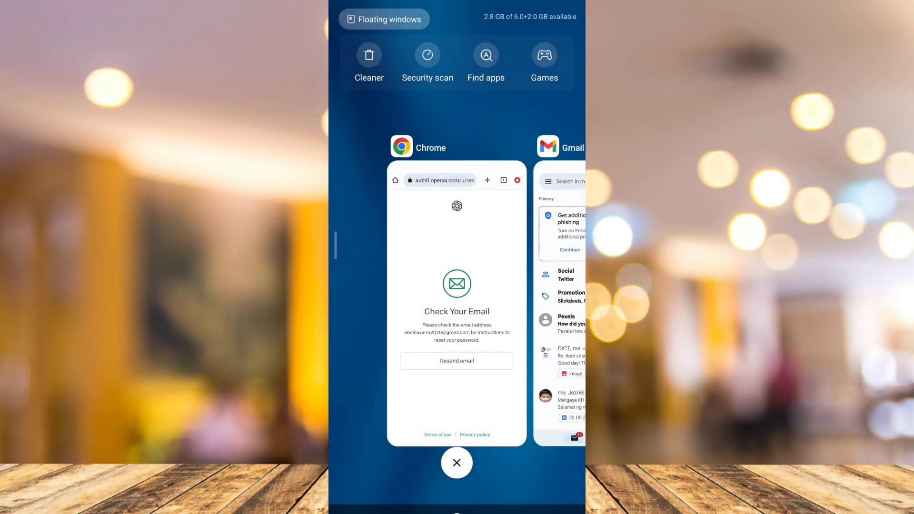
Step: Return from the reset form to the ChatGPT login page and choose 'Continue with Google'
click(457, 300)
click(457, 473)
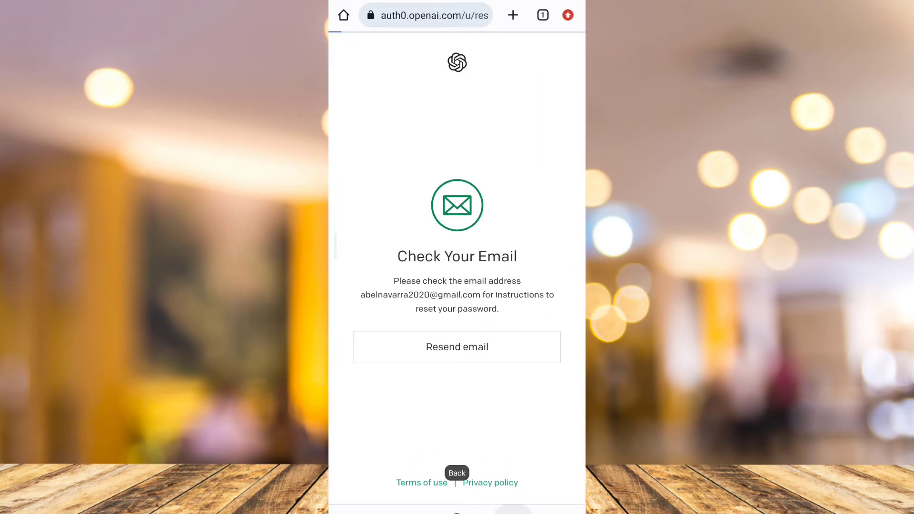
click(456, 316)
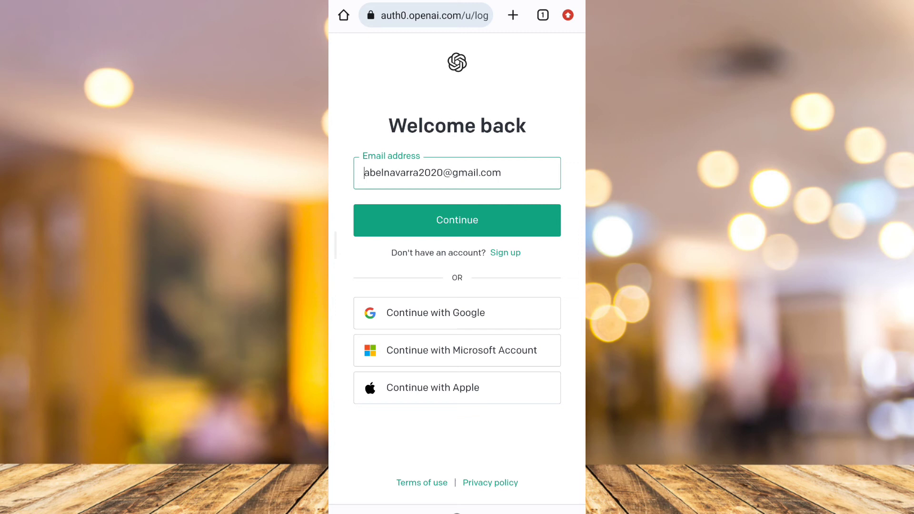
click(480, 317)
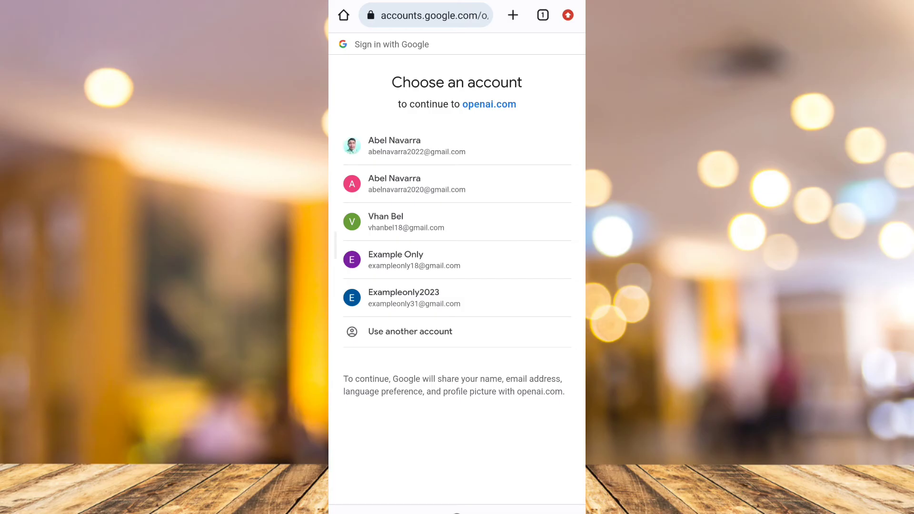
Step: Choose the second Google account on 'Choose an account' to finish signing in
click(457, 183)
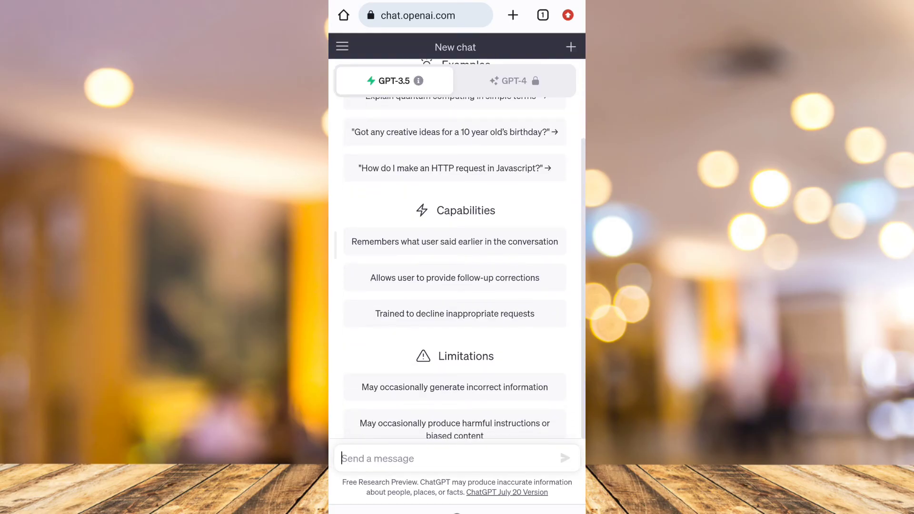
scroll(455, 285, up, 3)
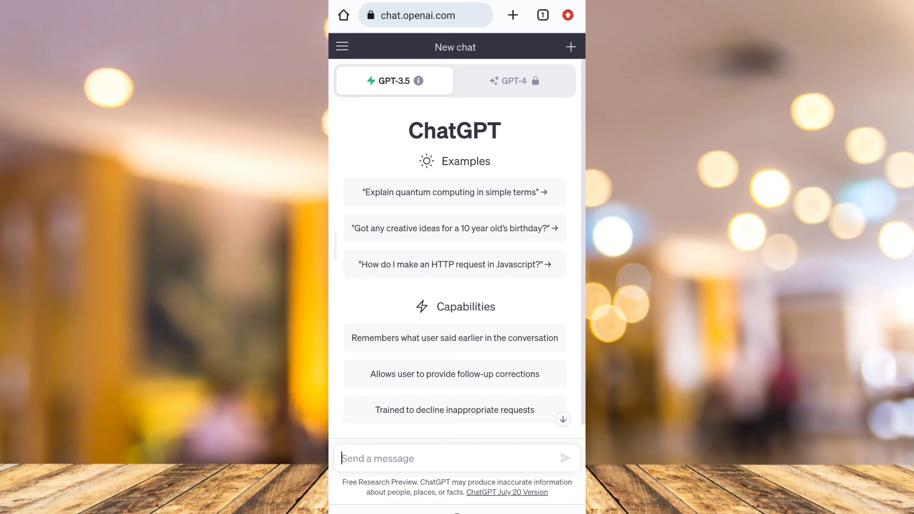
Step: View the GPT-4 model details, then switch back to GPT-3.5 and show its description
click(530, 81)
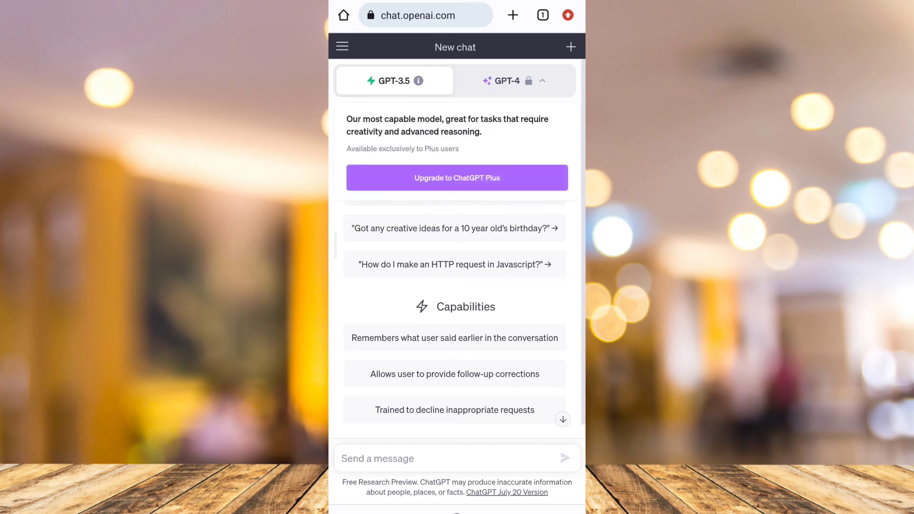
click(419, 81)
scroll(454, 285, down, 3)
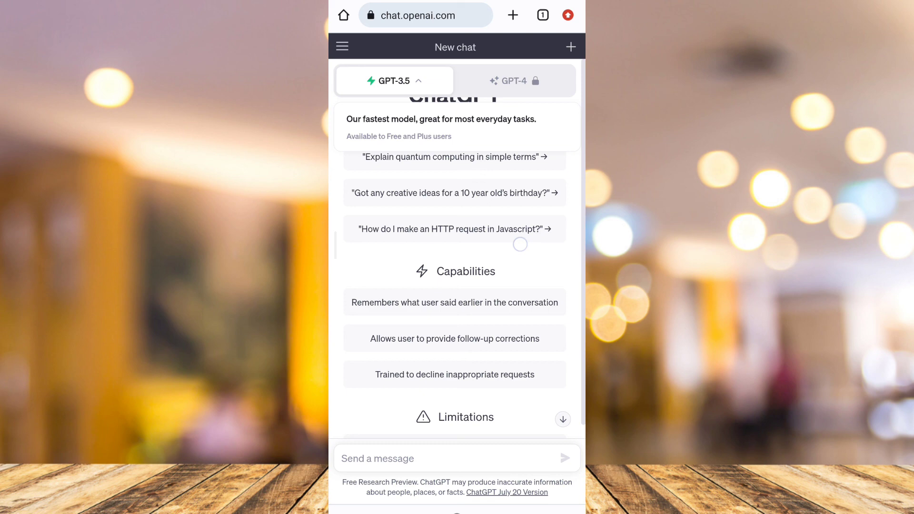
scroll(454, 285, down, 2)
scroll(455, 286, up, 3)
scroll(454, 286, down, 3)
scroll(455, 286, up, 3)
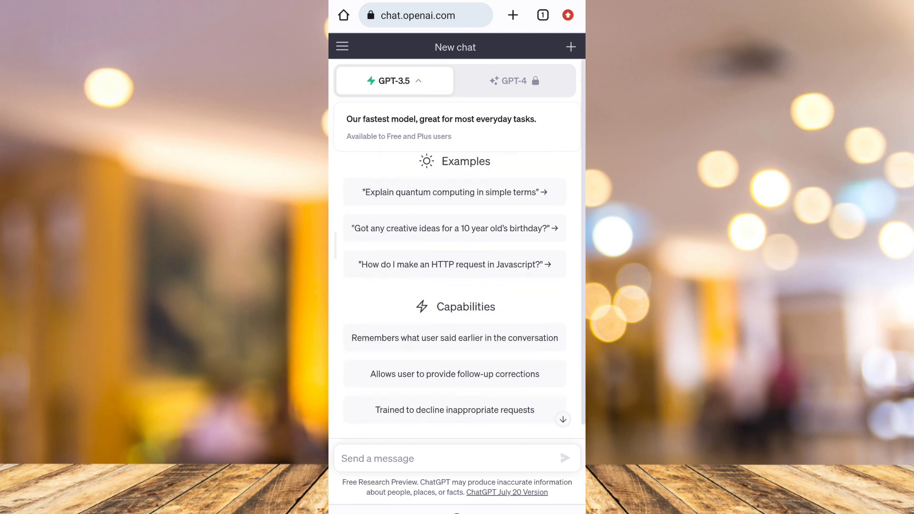
scroll(455, 285, down, 3)
scroll(455, 286, up, 3)
scroll(455, 286, down, 3)
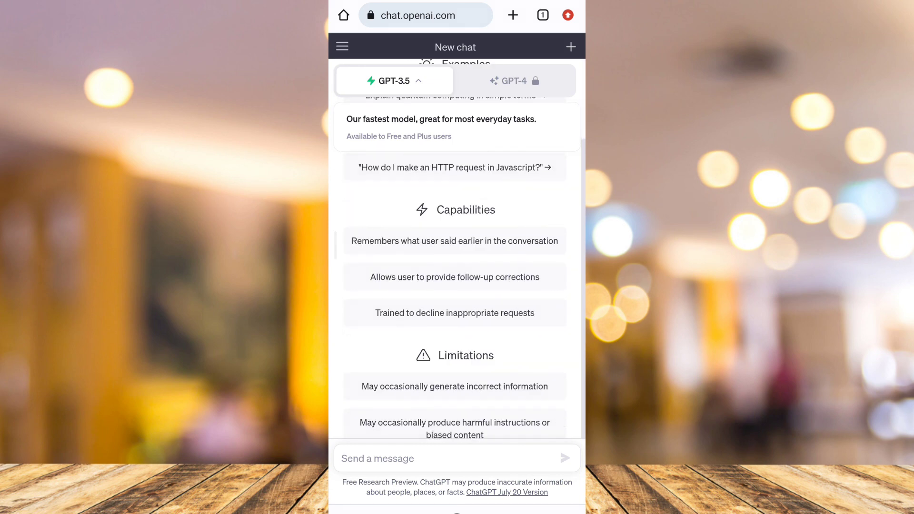